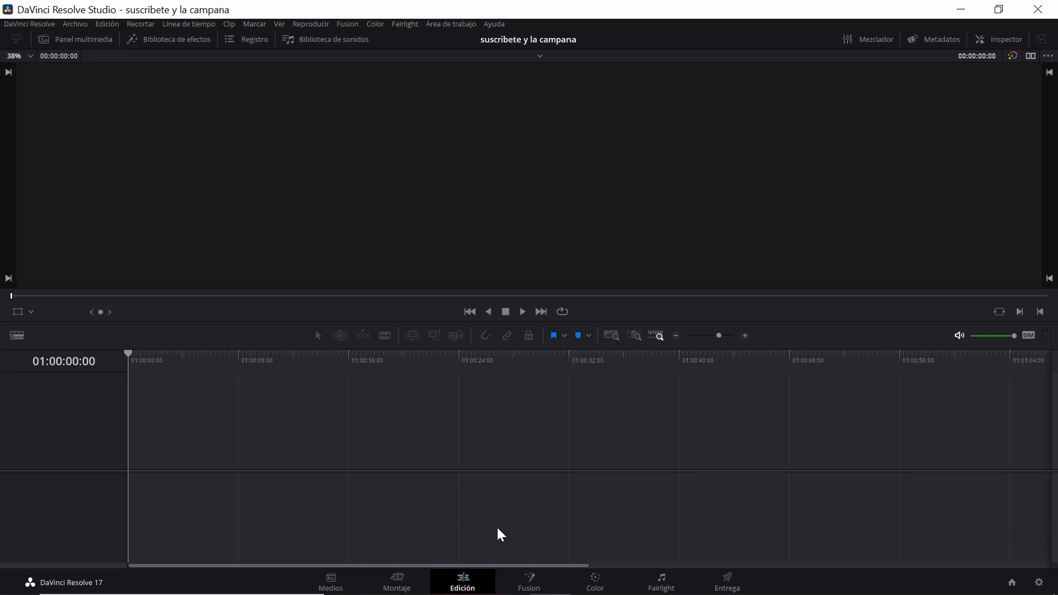
# Review the project's timeline resolution and frame rate settings, leaving them without saving changes
pyautogui.click(1042, 582)
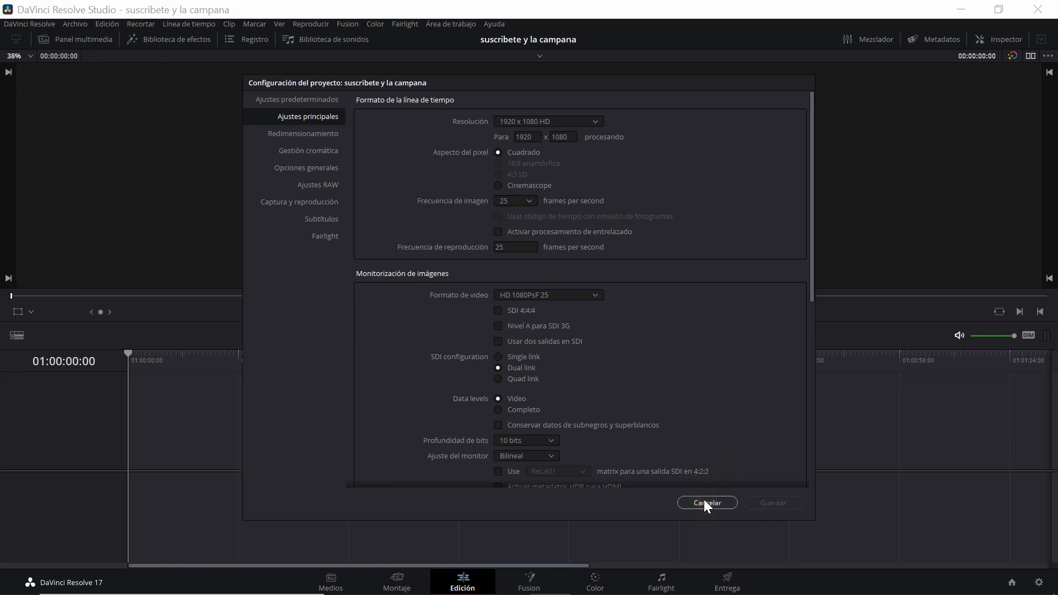
pyautogui.click(513, 253)
pyautogui.click(709, 503)
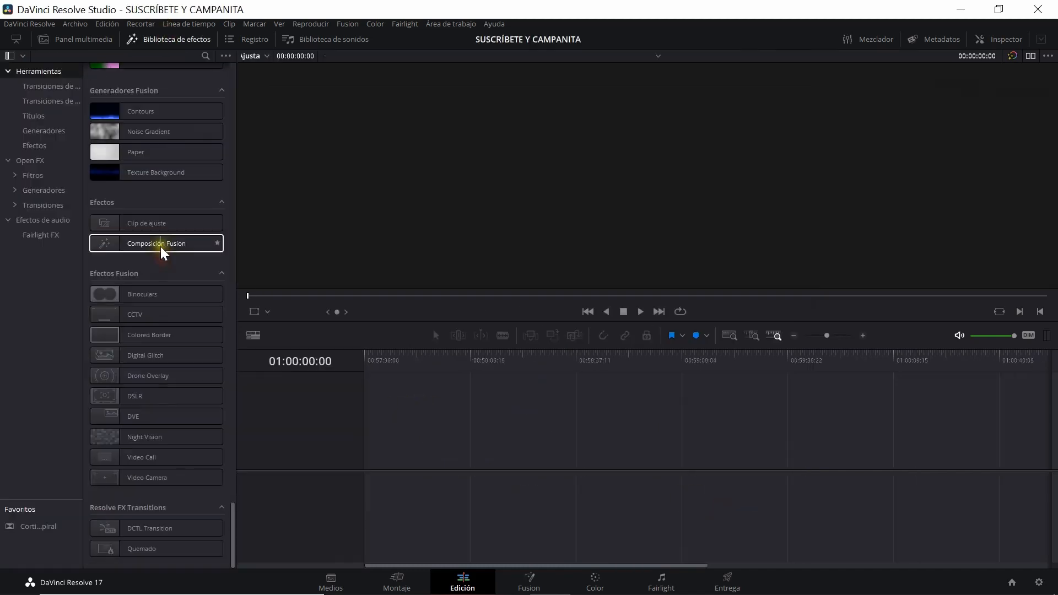
# Add a Fusion Composition (Composición Fusion) clip to the start of the empty timeline and set its duration to 10 seconds
pyautogui.click(165, 245)
pyautogui.moveTo(161, 247); pyautogui.dragTo(365, 429)
pyautogui.rightClick(387, 435)
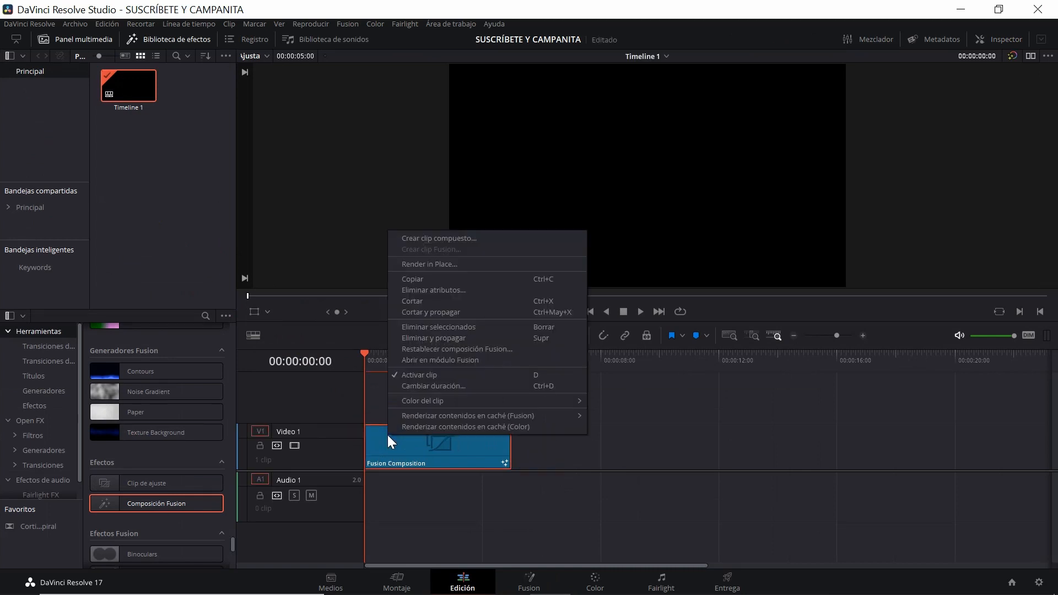
pyautogui.click(401, 388)
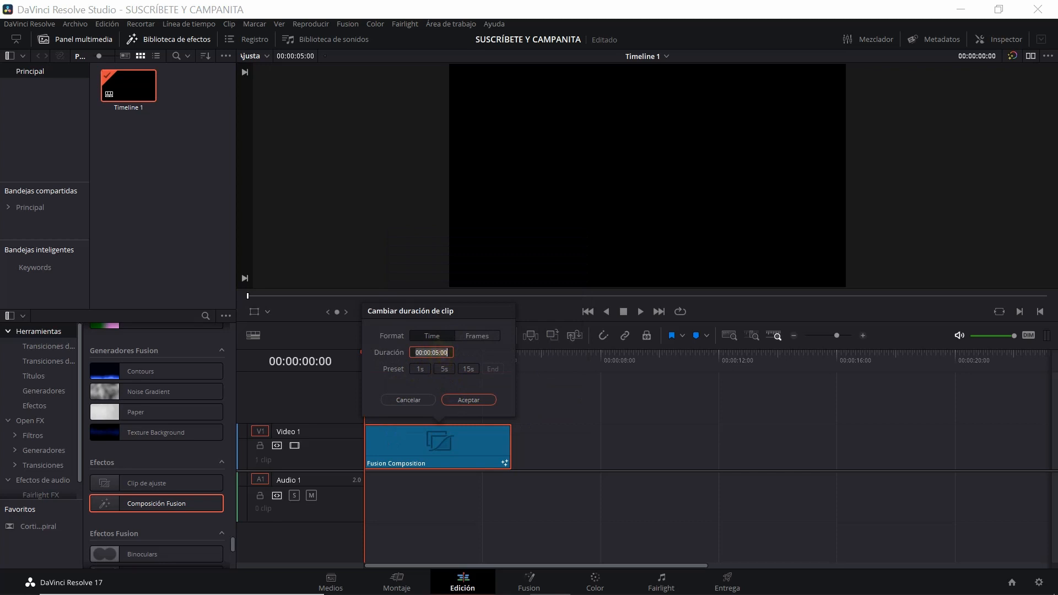
pyautogui.click(435, 353)
pyautogui.click(432, 353)
pyautogui.press('BackSpace')
pyautogui.write('0')
pyautogui.click(461, 399)
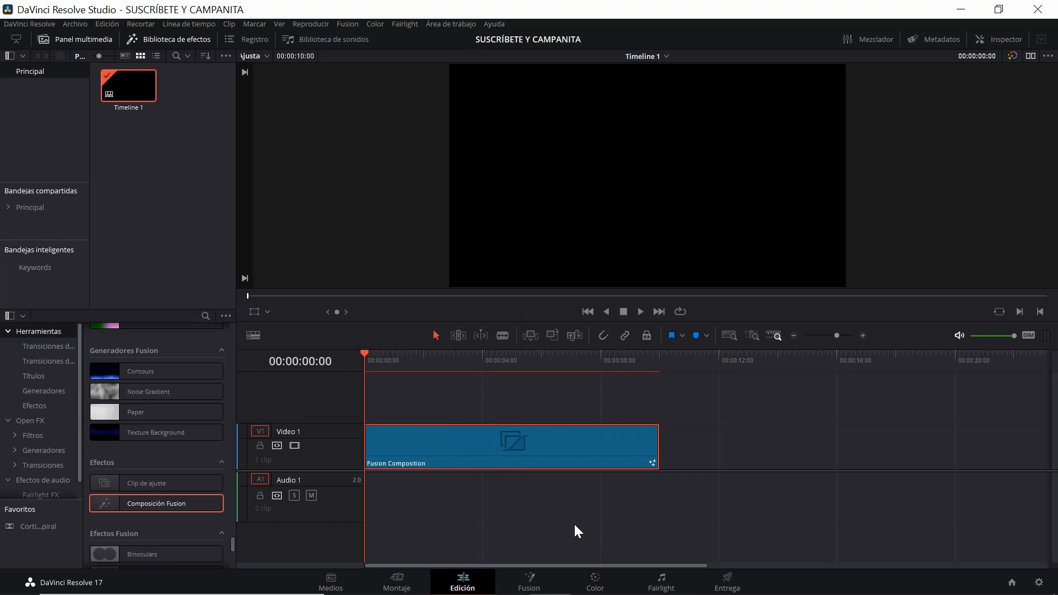
# Open the composition in the Fusion page and simplify the workspace to one viewer without the media pool, moving MediaOut1 further right
pyautogui.click(530, 585)
pyautogui.moveTo(577, 438); pyautogui.dragTo(690, 459)
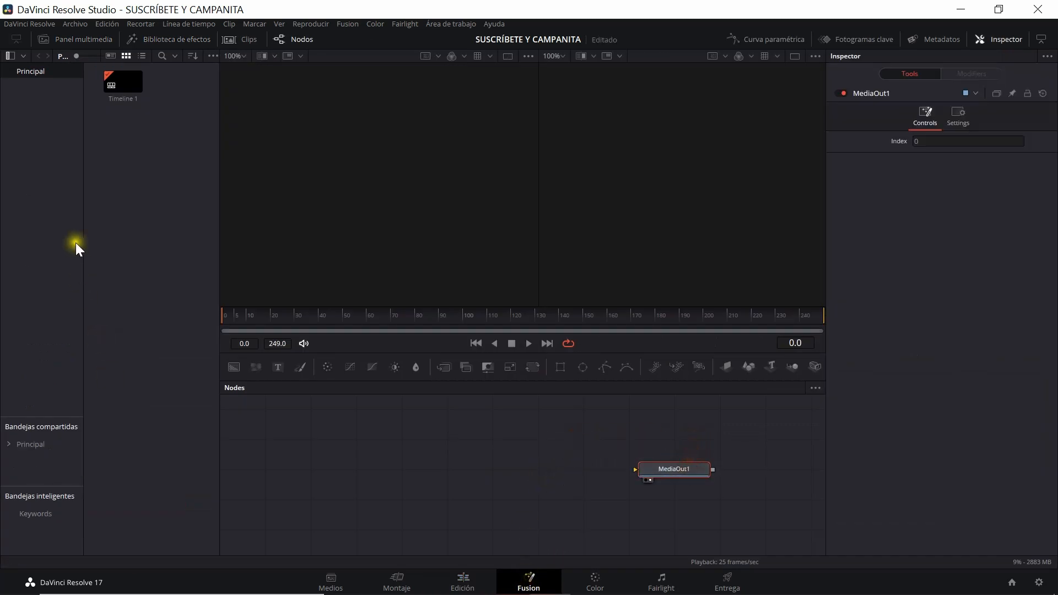
pyautogui.click(104, 37)
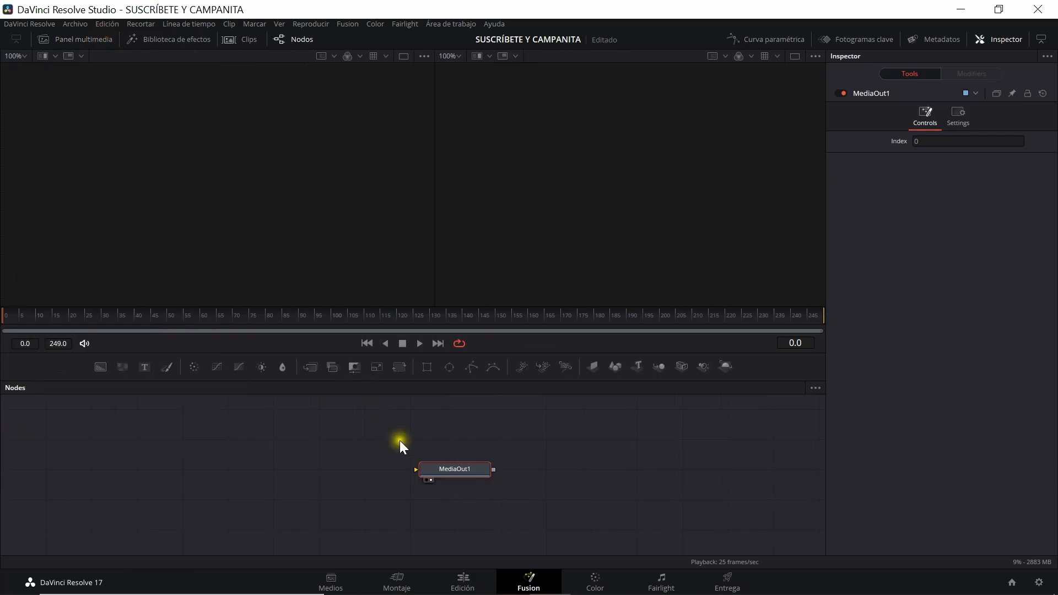
pyautogui.moveTo(439, 467); pyautogui.dragTo(520, 468)
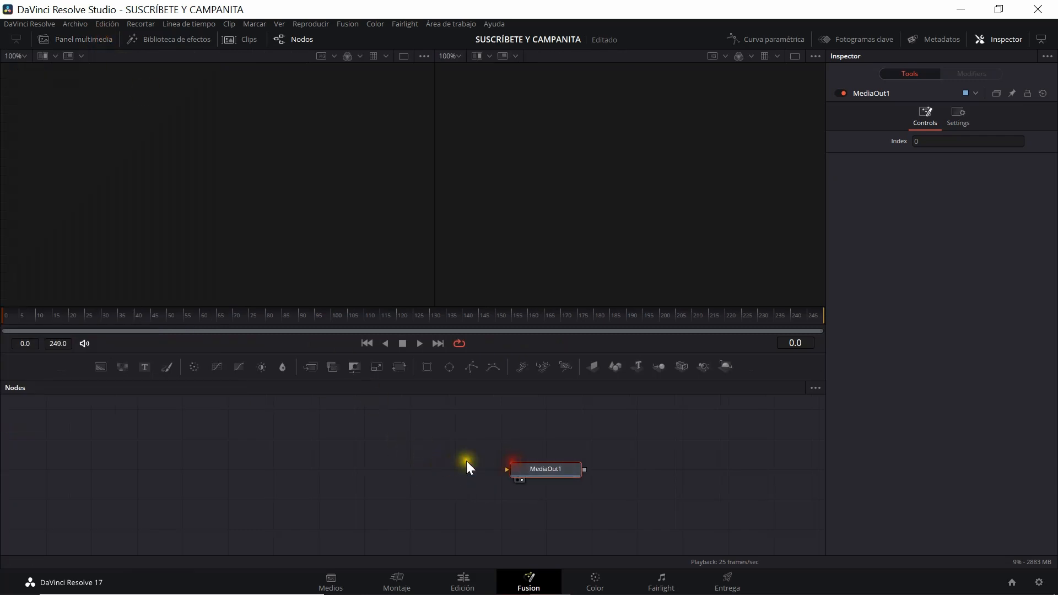
pyautogui.click(794, 57)
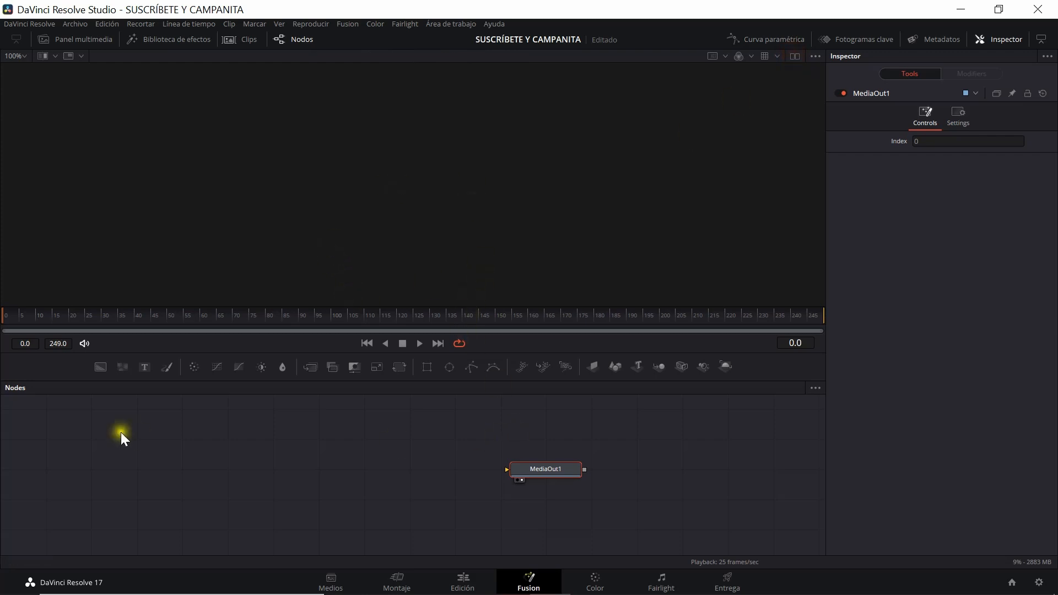
# Add a Text+ node connected to MediaOut1 and enter the text SUSCRÍBETE, keeping the Open Sans font
pyautogui.moveTo(147, 366); pyautogui.dragTo(526, 470)
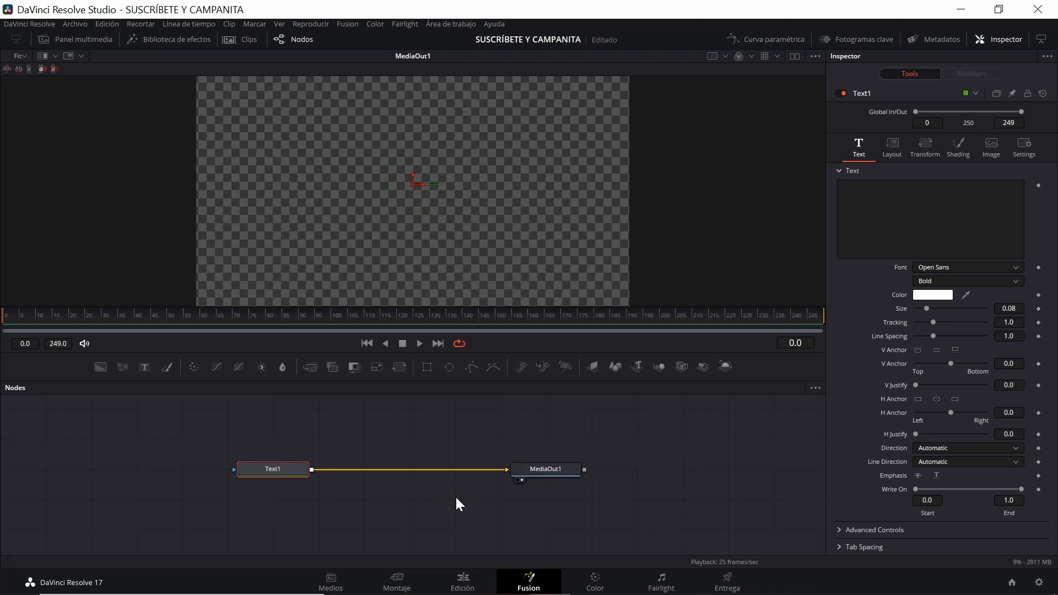
pyautogui.click(870, 189)
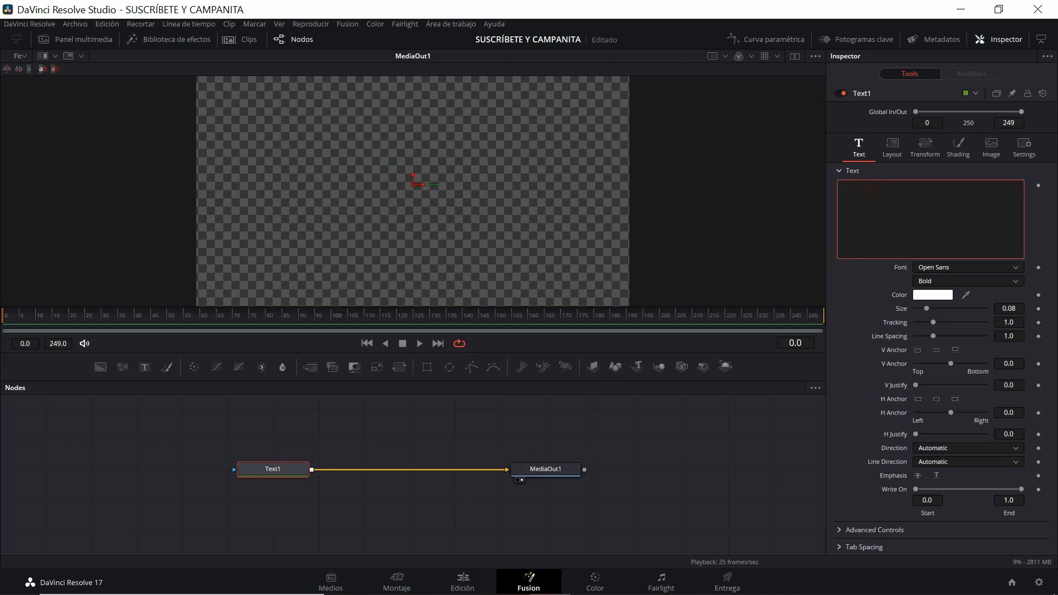
pyautogui.write('SUSC')
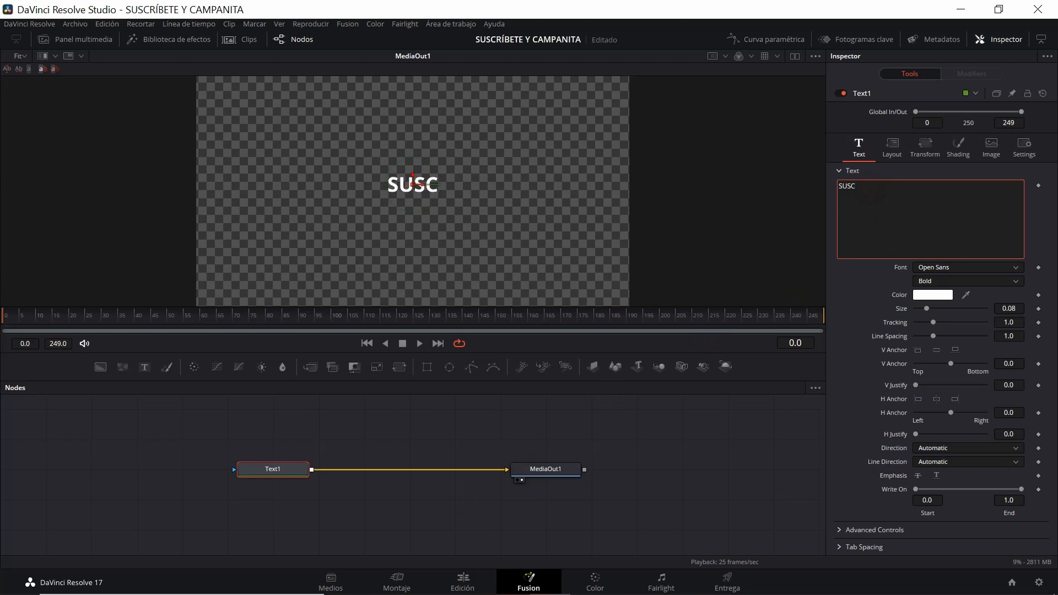
pyautogui.write('RÍBETE')
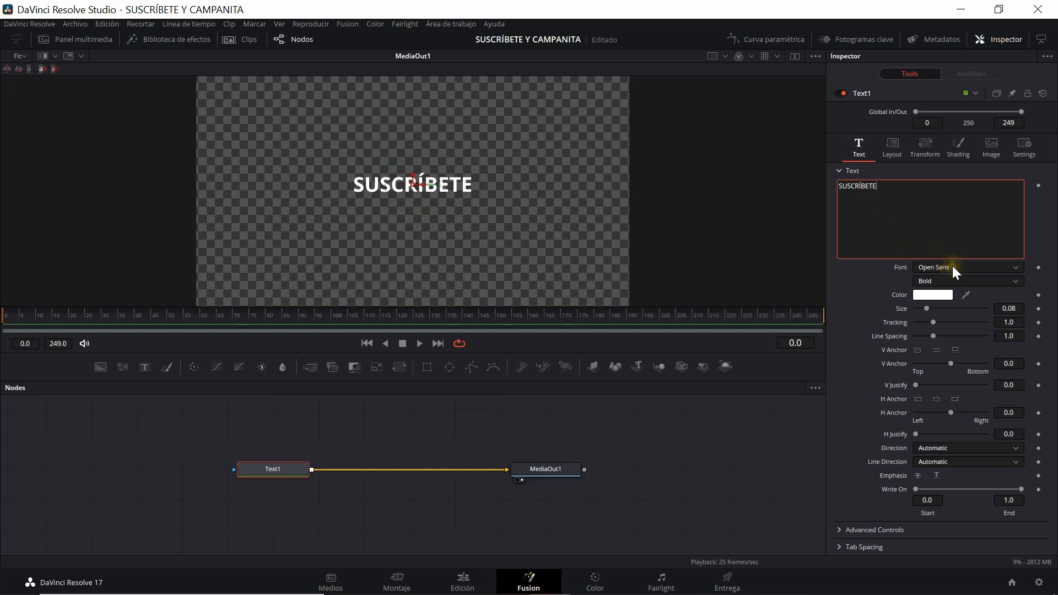
pyautogui.click(1016, 268)
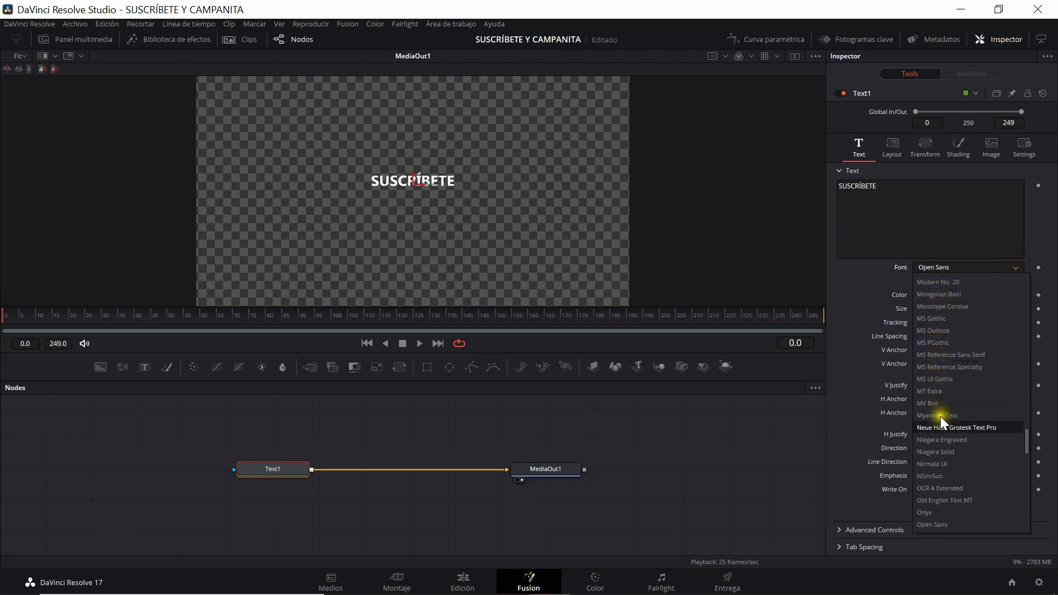
pyautogui.click(1018, 265)
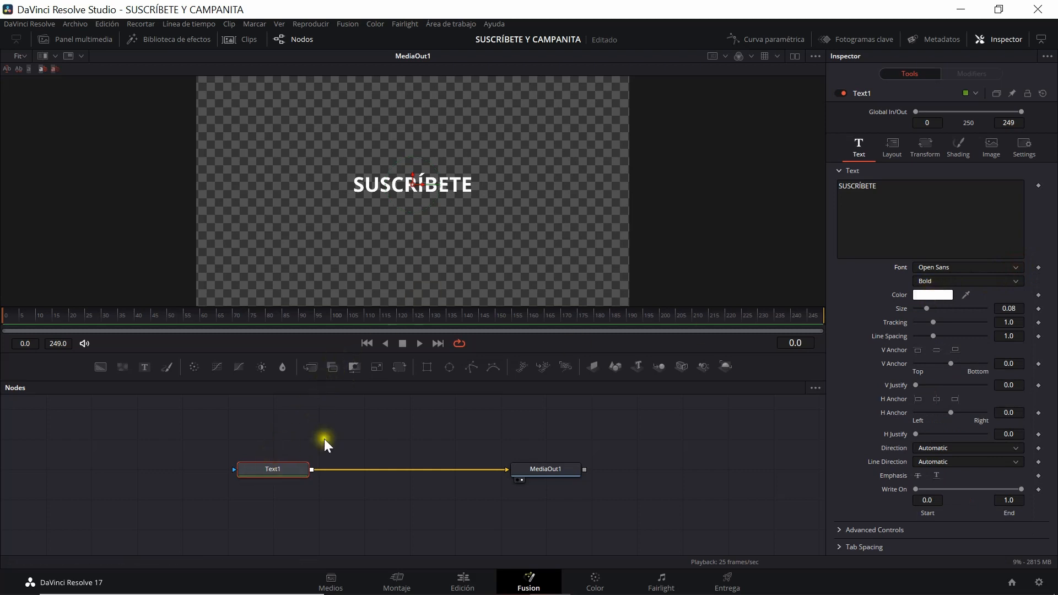
# Move the text node farther from MediaOut1 and rename it SUSCRIBETE
pyautogui.moveTo(284, 468); pyautogui.dragTo(247, 468)
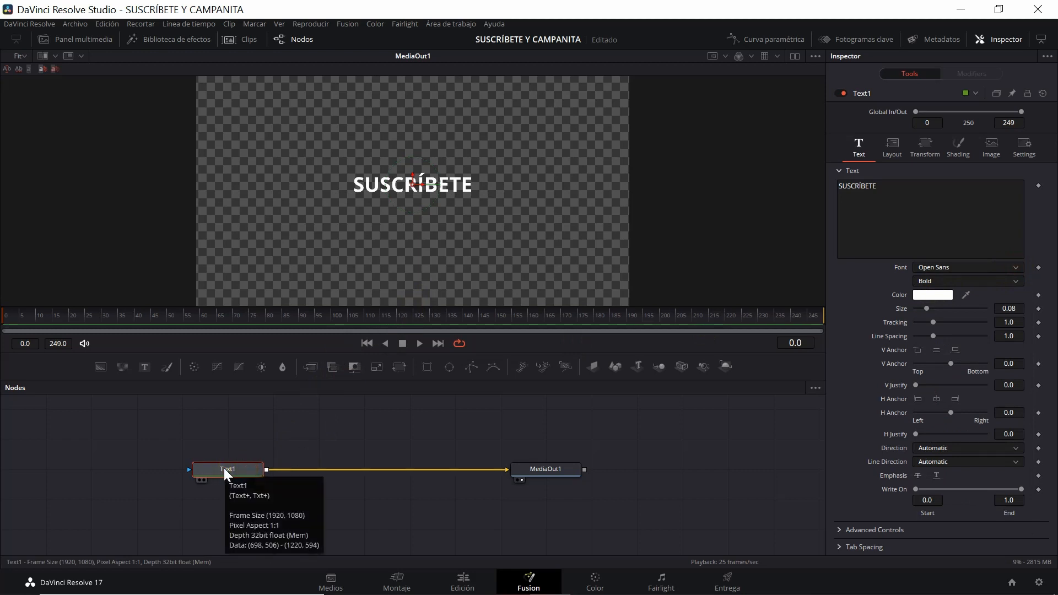
pyautogui.rightClick(225, 469)
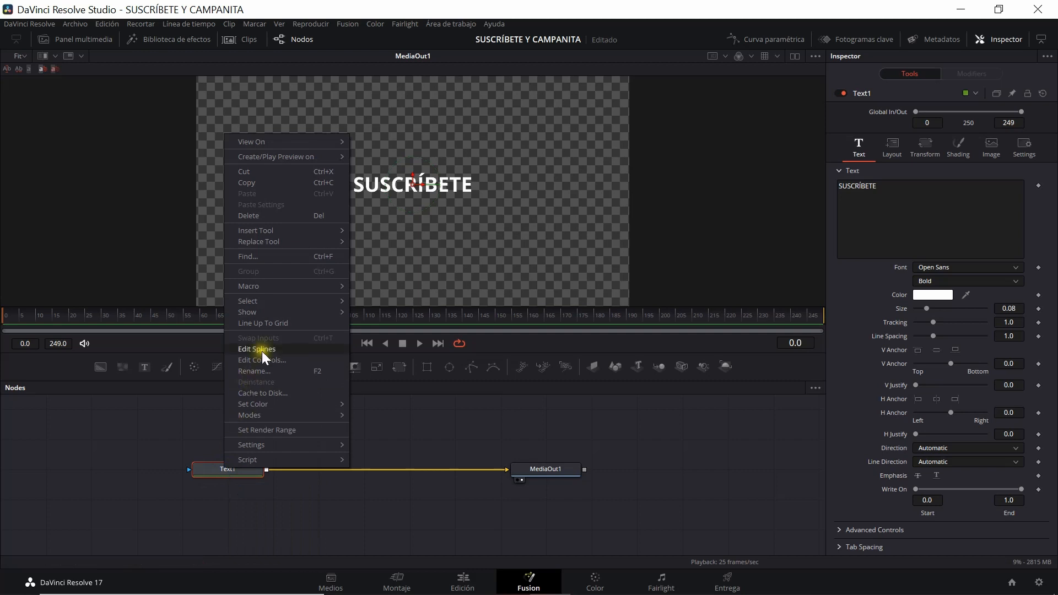
pyautogui.click(262, 371)
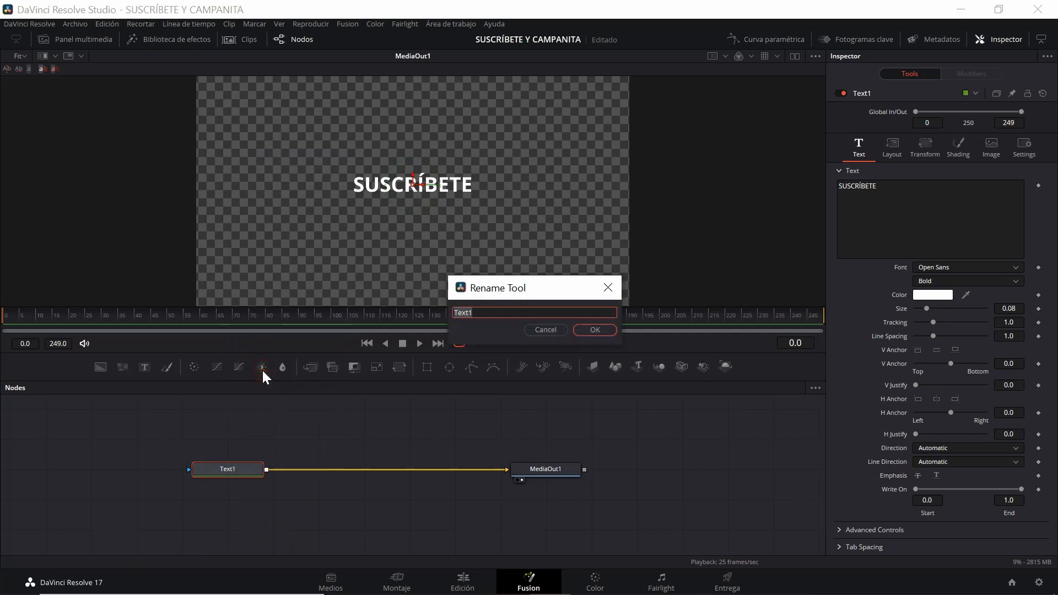
pyautogui.press('BackSpace')
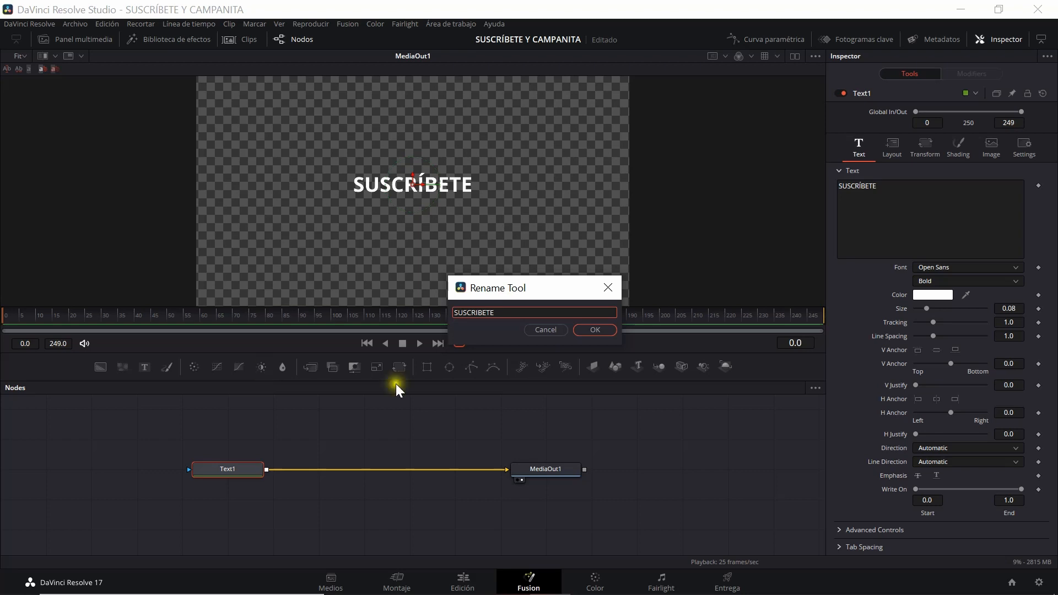
pyautogui.click(593, 329)
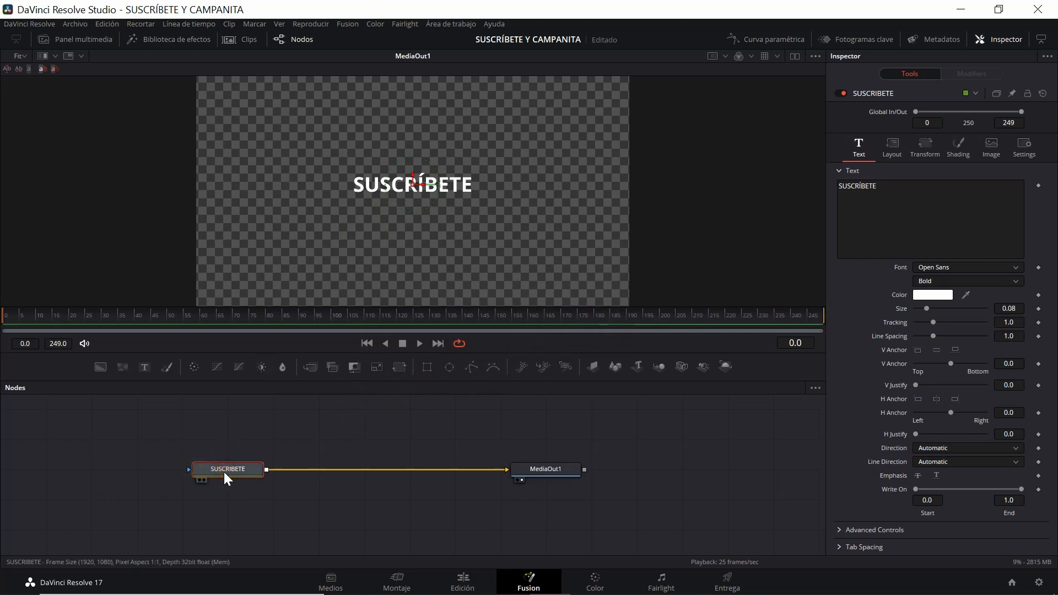
# Add a rectangle mask to the SUSCRIBETE node and fit it around the text with width 0.293 and height 0.12
pyautogui.click(430, 366)
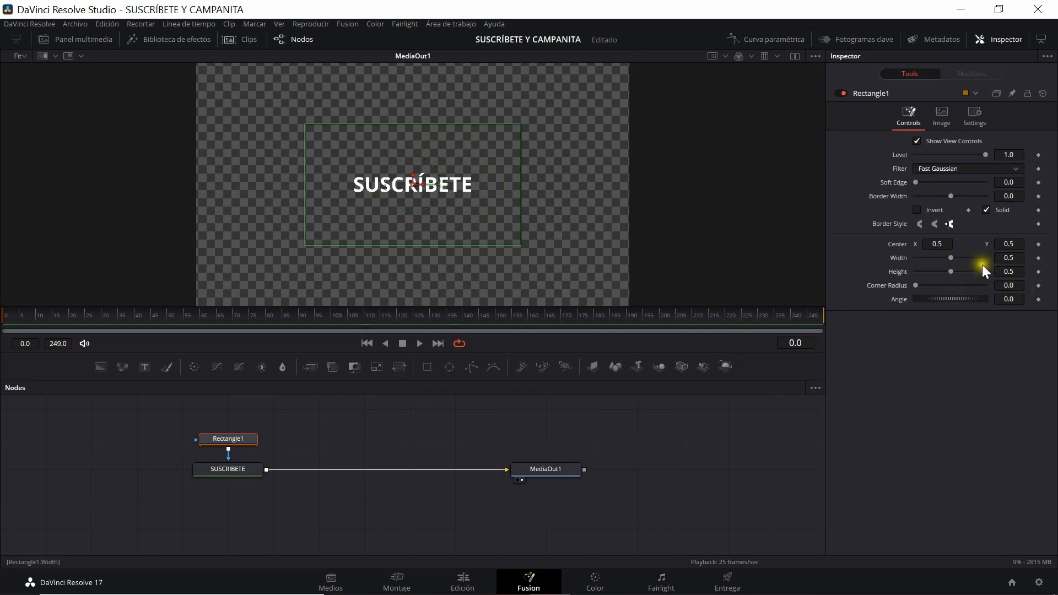
pyautogui.moveTo(1017, 259); pyautogui.dragTo(902, 256)
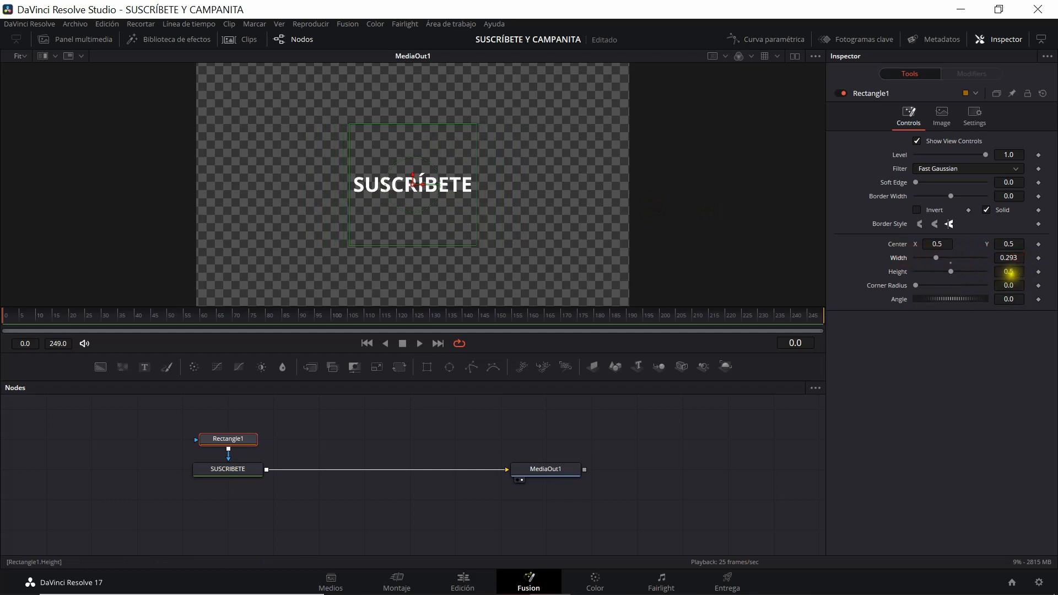
pyautogui.click(1016, 271)
pyautogui.moveTo(1016, 271); pyautogui.dragTo(811, 267)
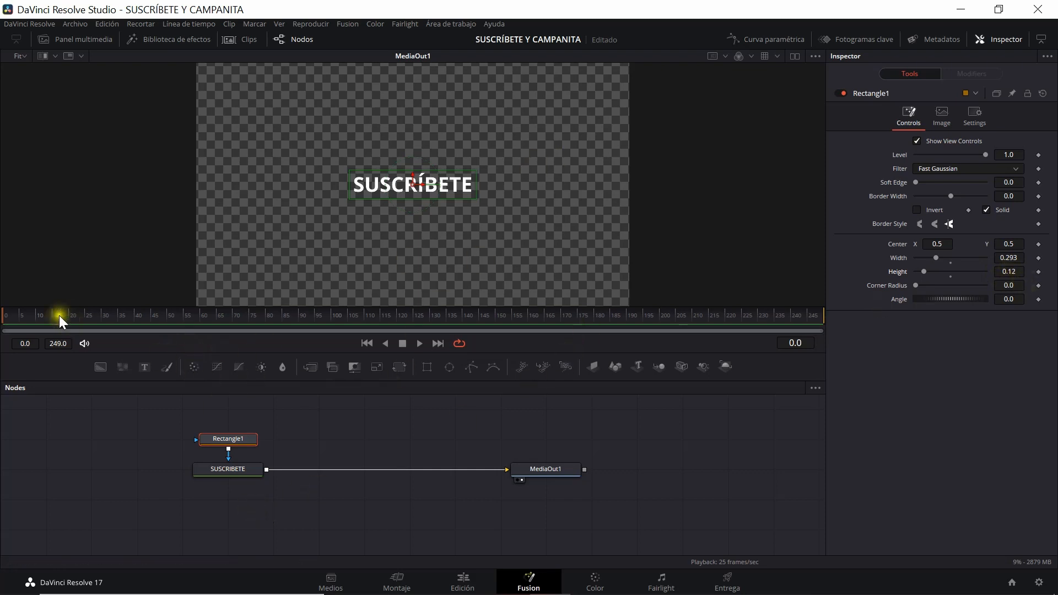
# Keyframe the SUSCRIBETE text's layout Center at frame 0 with Y at 0.383, so it sits below the mask
pyautogui.moveTo(5, 315)
pyautogui.mouseDown()
pyautogui.moveTo(78, 330)
pyautogui.moveTo(28, 335)
pyautogui.moveTo(171, 339)
pyautogui.moveTo(7, 326)
pyautogui.mouseUp()
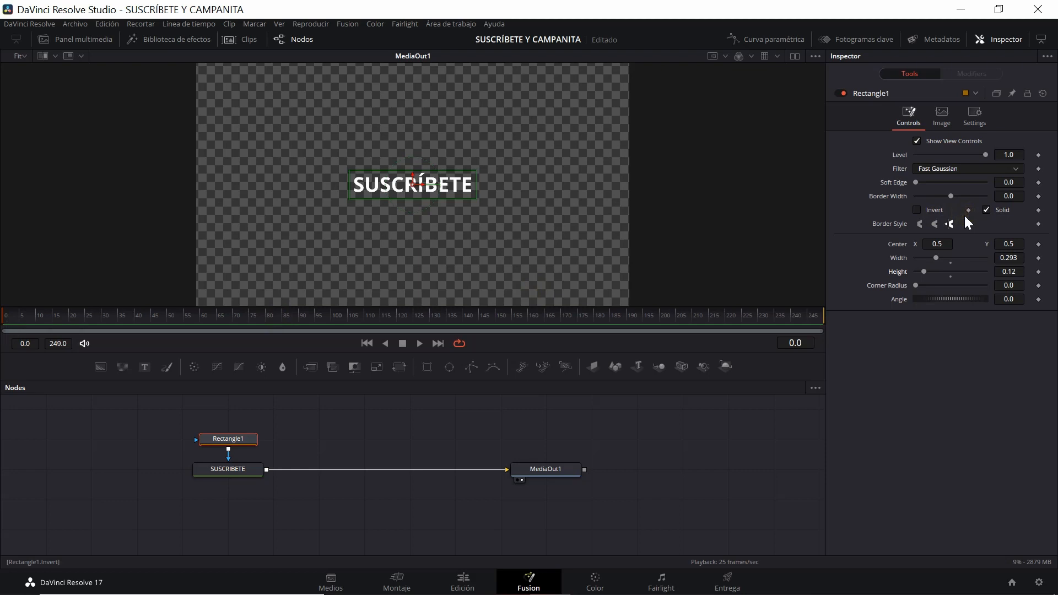
pyautogui.click(218, 468)
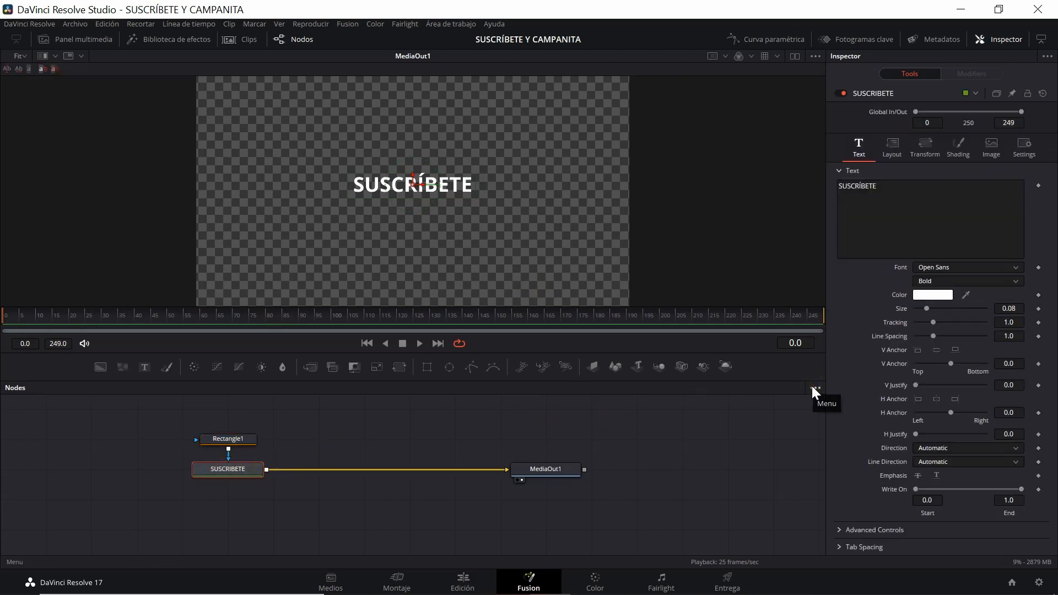
pyautogui.click(891, 143)
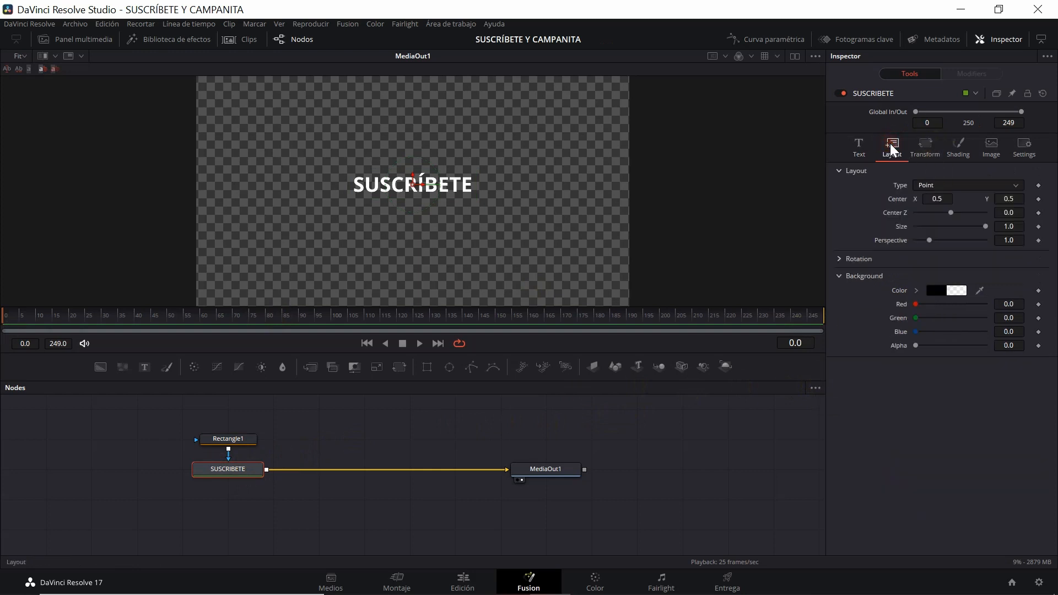
pyautogui.click(1039, 200)
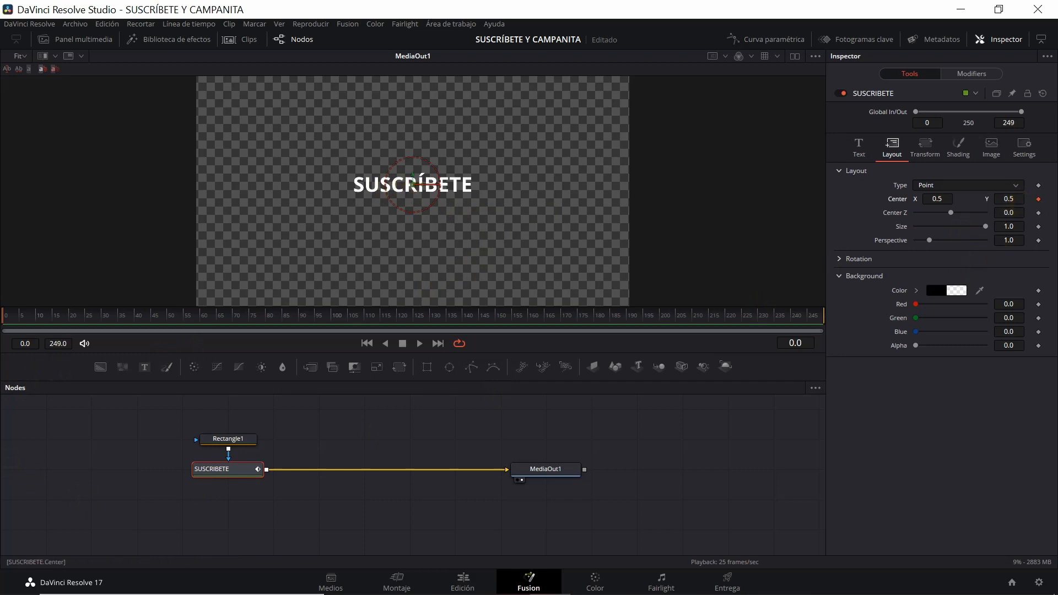
pyautogui.moveTo(1012, 199); pyautogui.dragTo(952, 200)
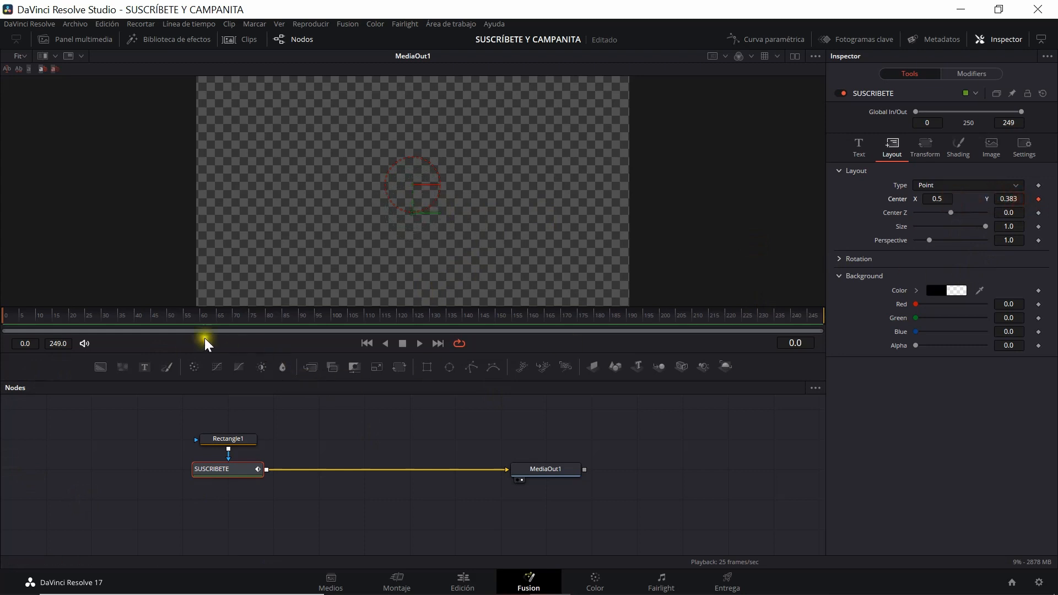
# At frame 25, set the text's layout Center Y to 0.5 to keyframe its rise into the mask
pyautogui.click(86, 324)
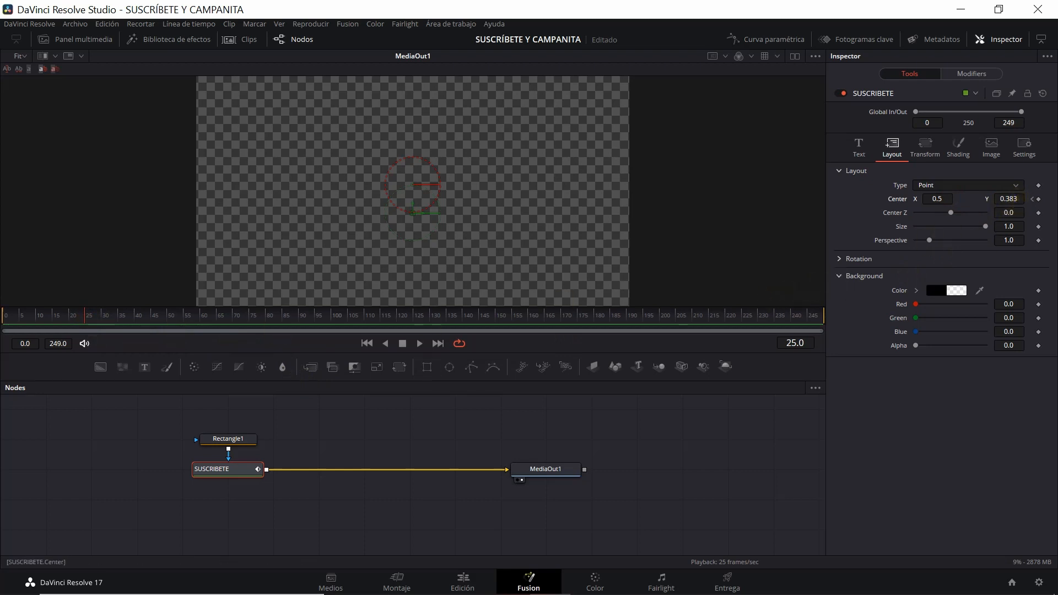
pyautogui.click(1019, 198)
pyautogui.press('BackSpace')
pyautogui.press('BackSpace')
pyautogui.write('5')
pyautogui.press('Tab')
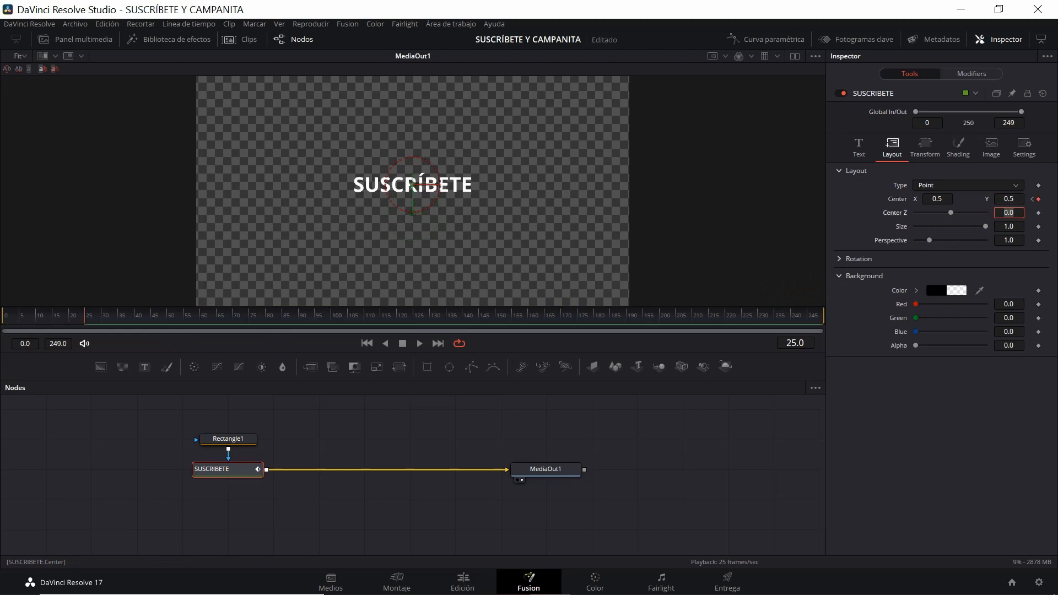
# Return to frame 0 and play back the text's reveal animation
pyautogui.click(84, 325)
pyautogui.moveTo(84, 325); pyautogui.dragTo(7, 325)
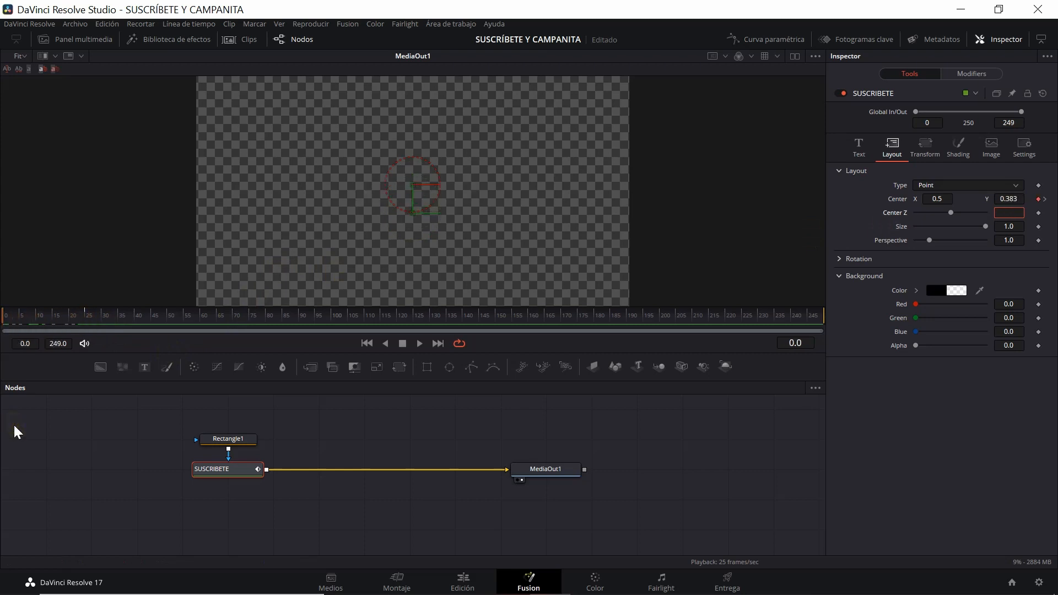
pyautogui.click(497, 402)
pyautogui.press('space')
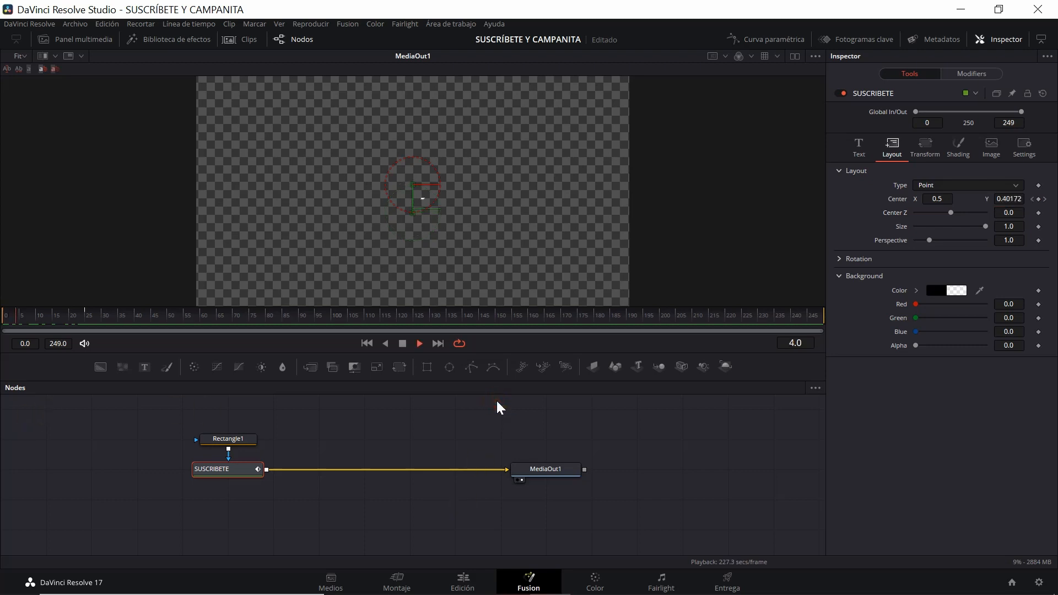